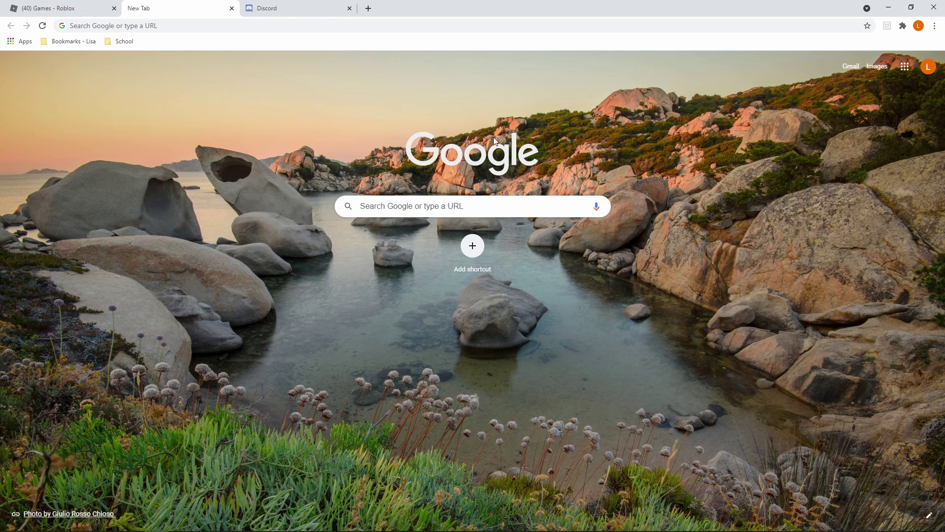
- Search Google for 'paint .net'
click(413, 206)
text(pain)
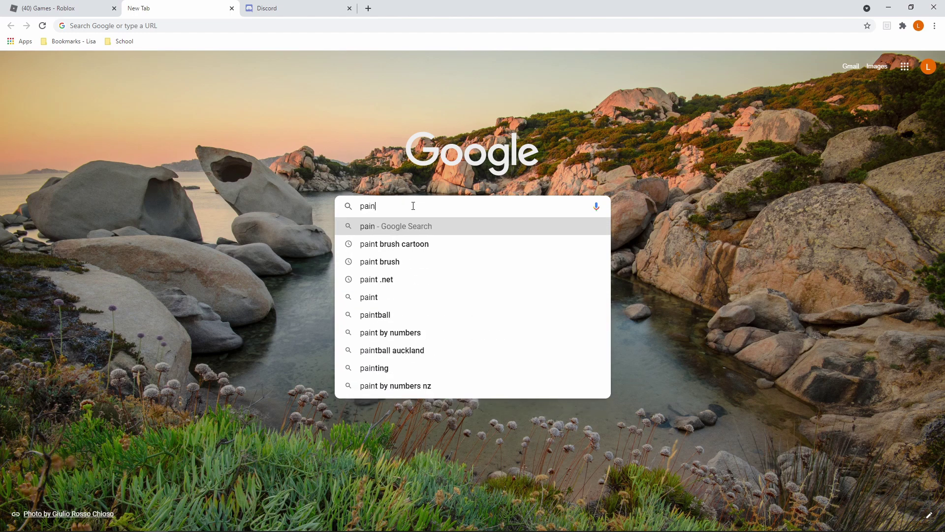
text(t .net)
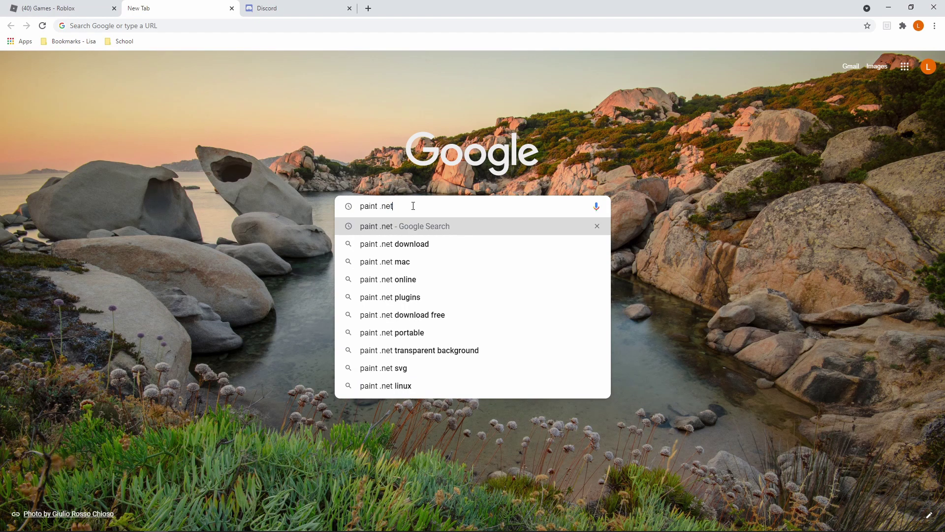
key(Return)
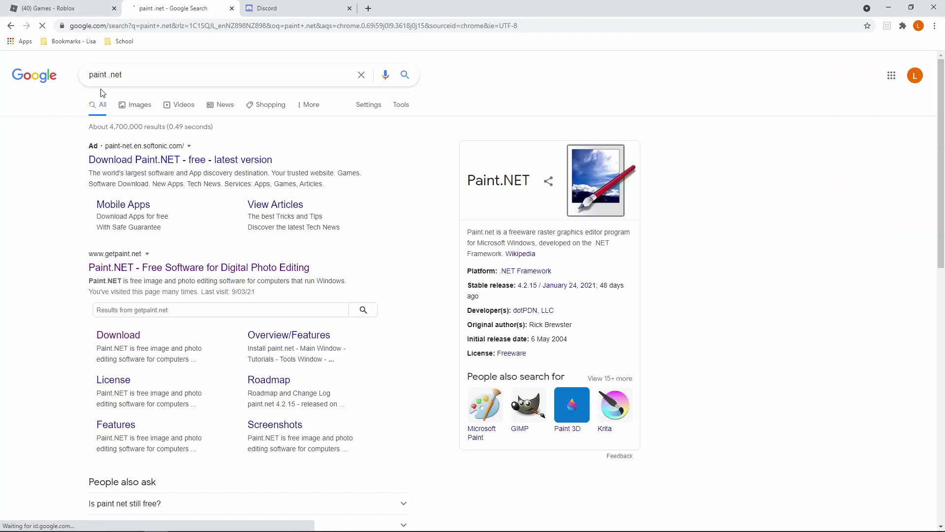
- Open the official getpaint.net website from the search results
click(109, 76)
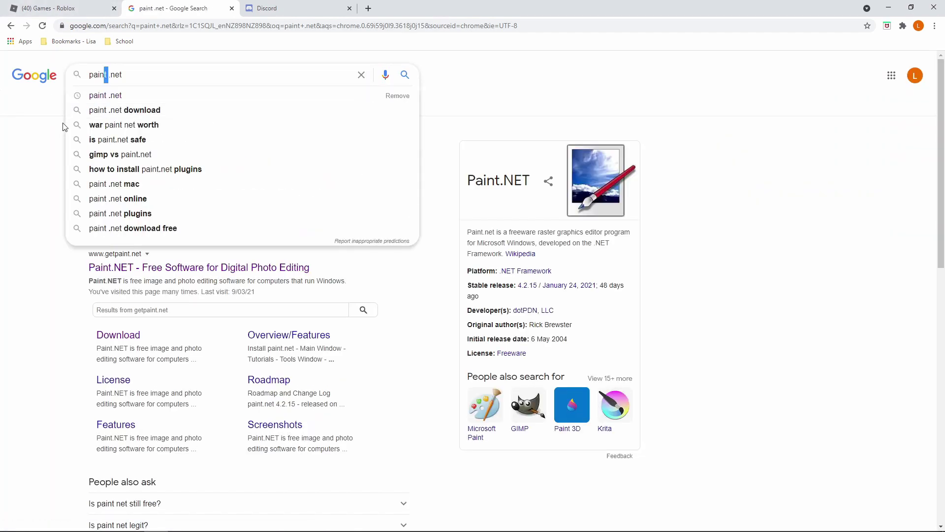
click(31, 151)
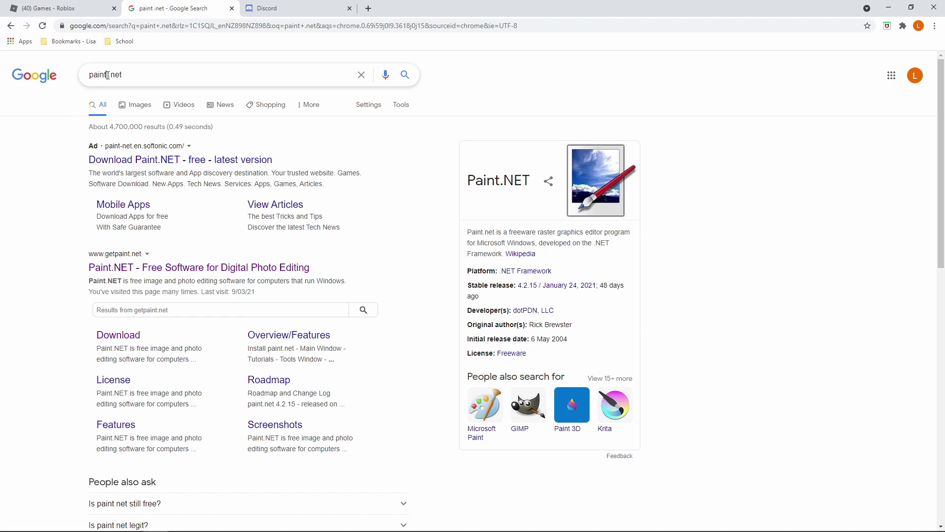
click(106, 75)
click(18, 154)
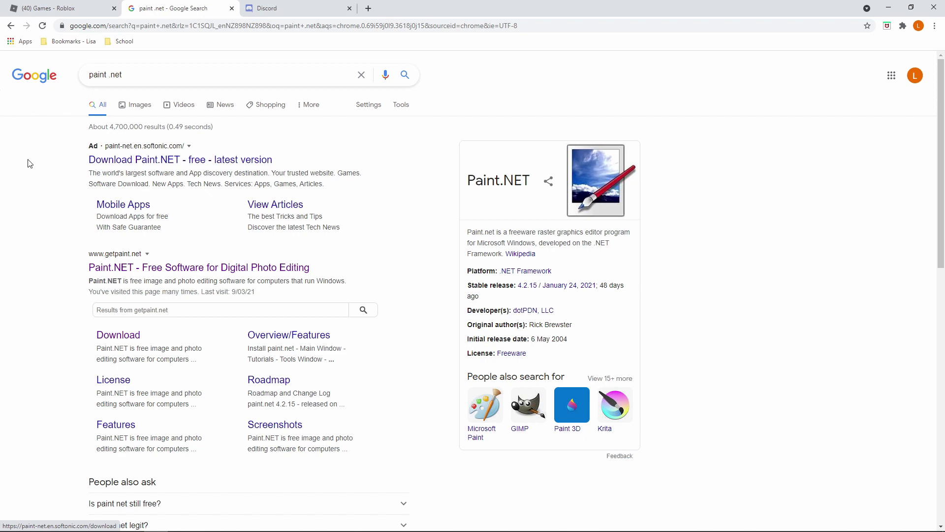
click(195, 269)
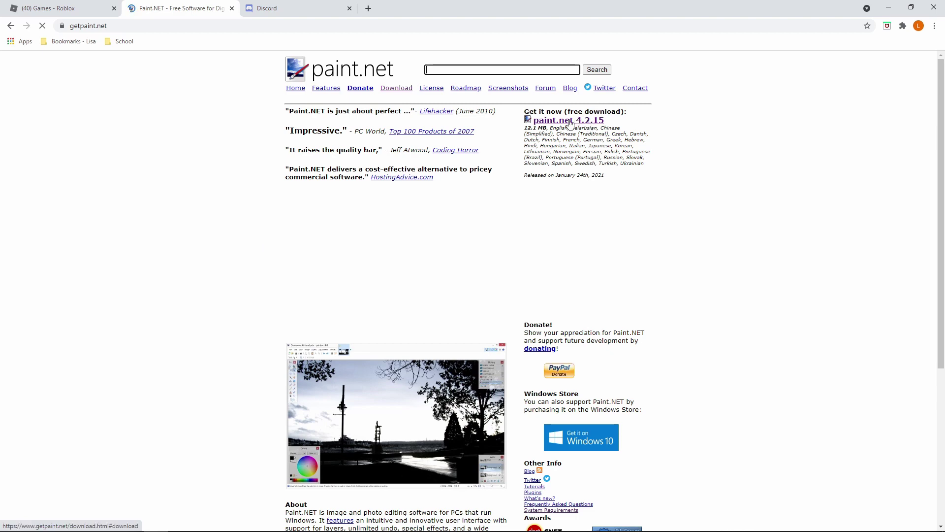
- Reach the paint.net 4.2.15 download page and start paint.net with a blank 800×600 canvas
click(570, 122)
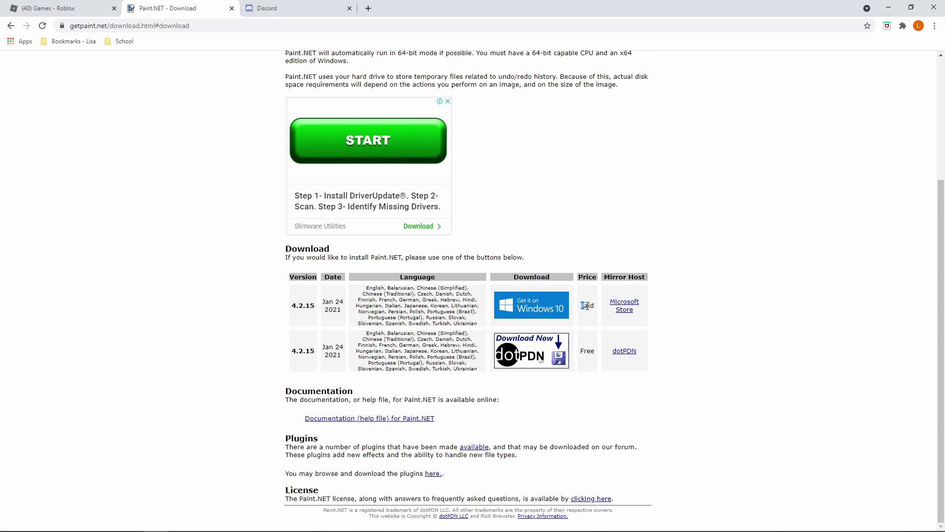
click(722, 335)
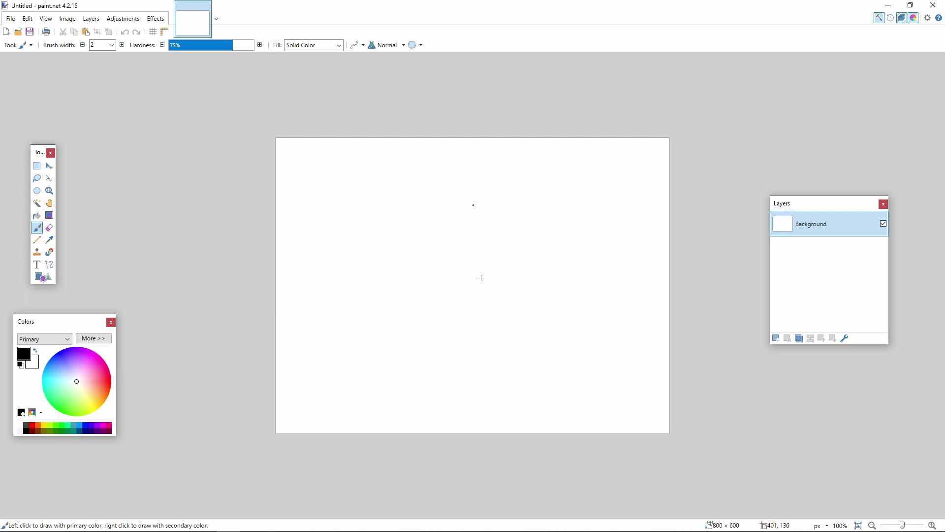
- Resize the canvas to 585 × 559 pixels via Image > Canvas Size
click(67, 19)
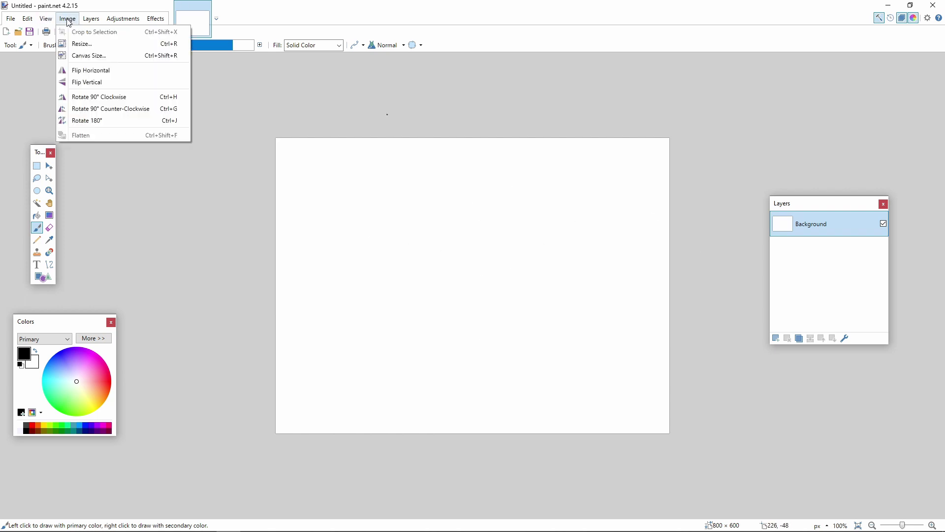
click(78, 56)
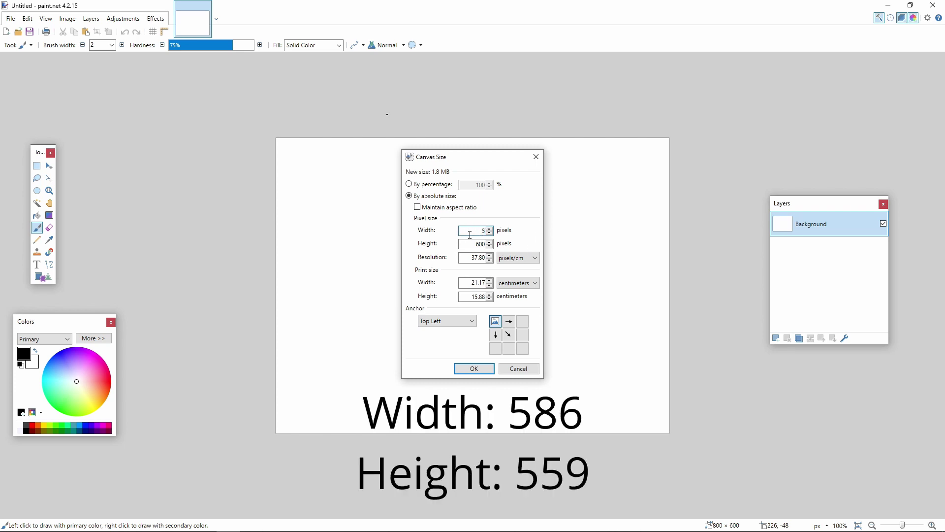
key(Tab)
click(473, 369)
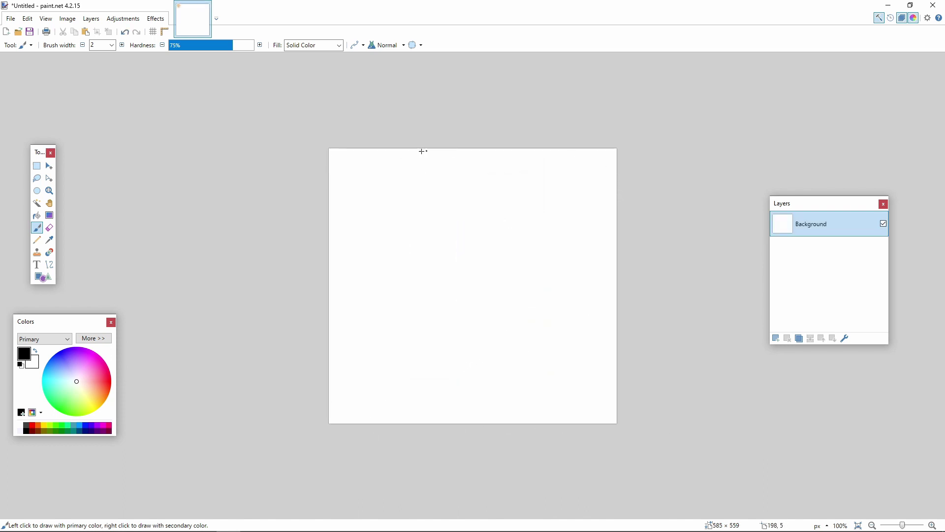
- Move the Colors and Tools windows nearer the canvas, then toggle the Tools, Layers and Colors windows
drag(39, 323, 109, 309)
drag(41, 154, 97, 150)
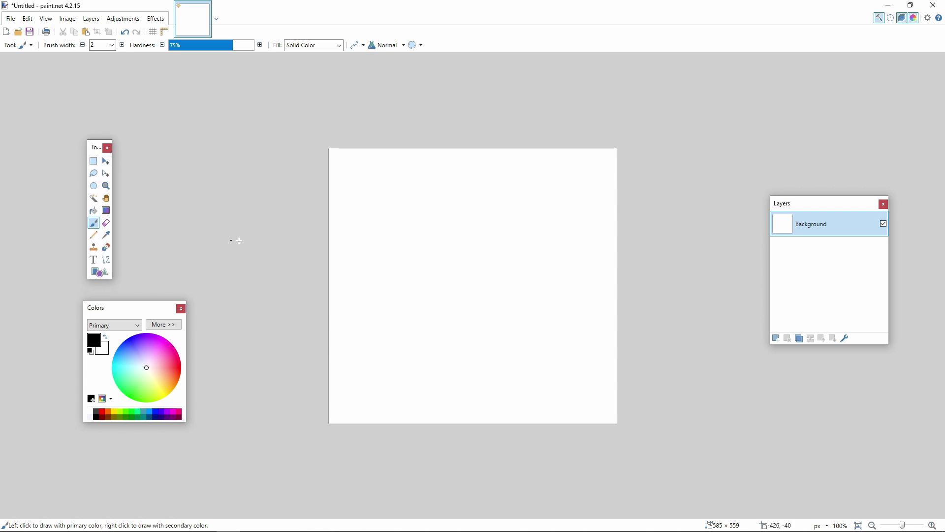
click(880, 19)
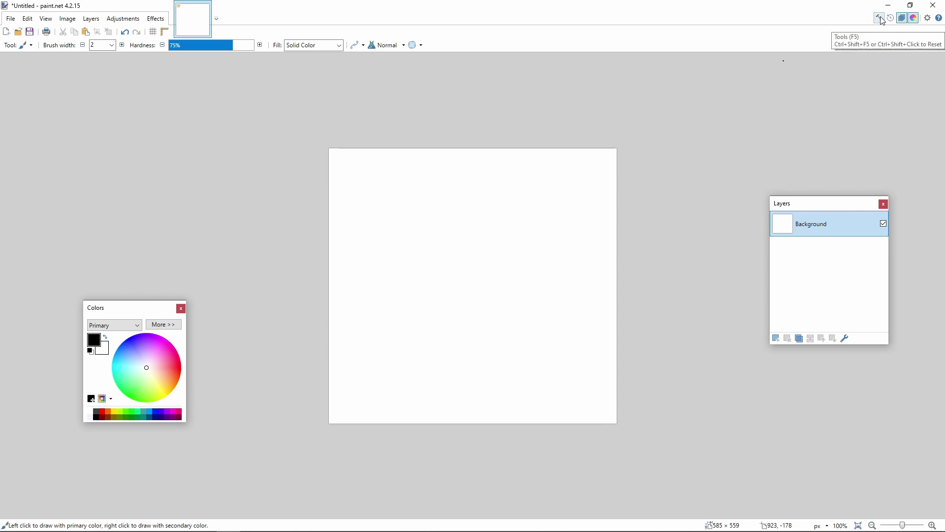
click(880, 18)
click(903, 18)
click(902, 19)
click(914, 20)
click(914, 21)
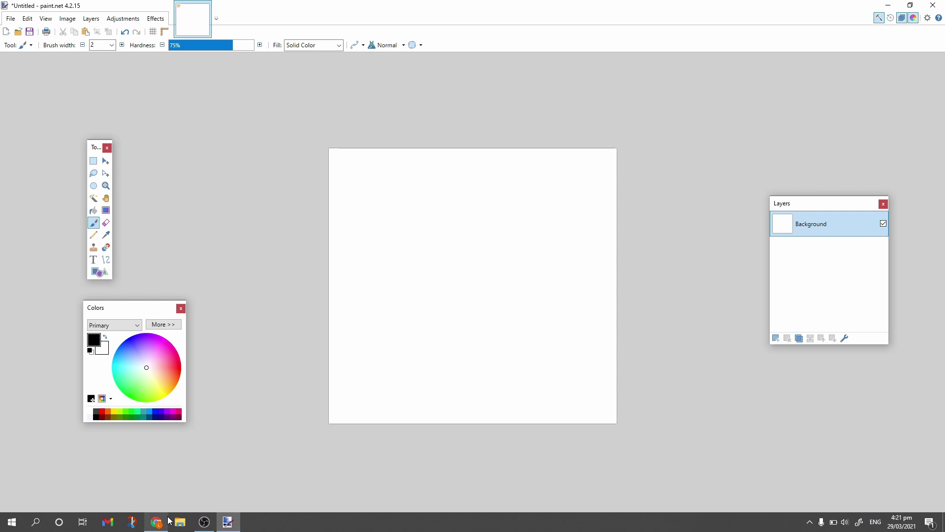
- In a new Chrome tab, search Google Images for 'roblox shirt template' and preview the Pinterest template
click(170, 521)
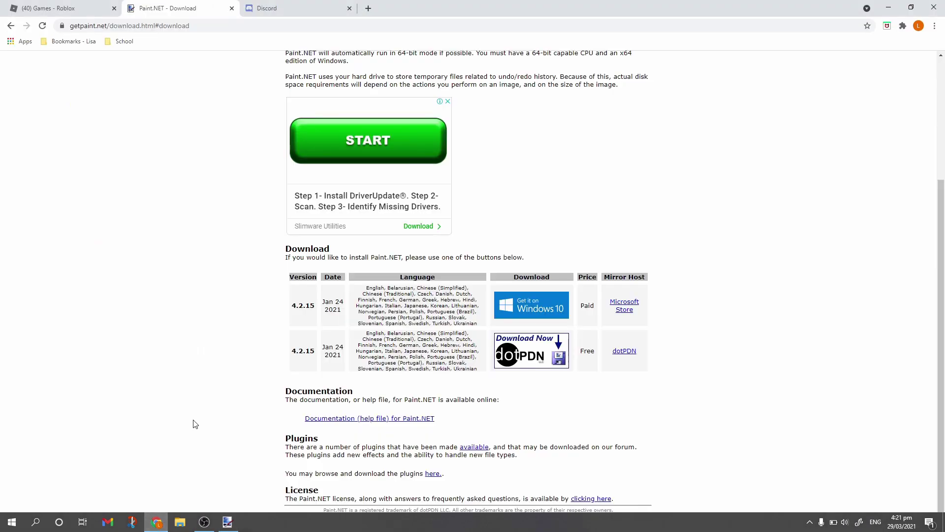
click(367, 9)
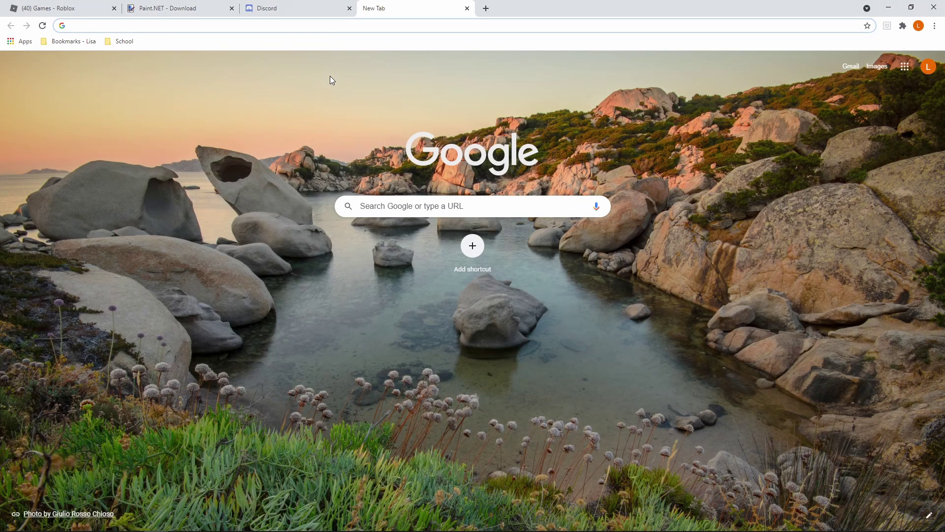
text(roblox shirt)
key(Return)
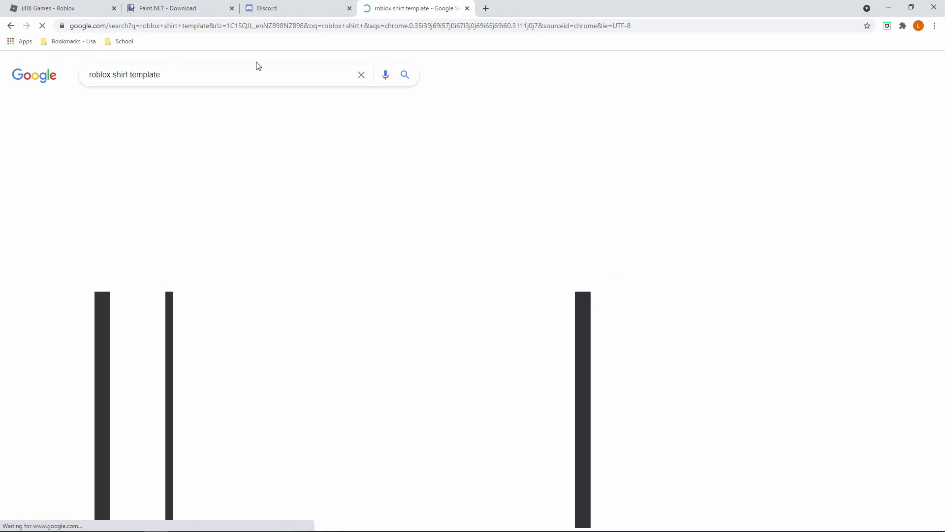
click(146, 105)
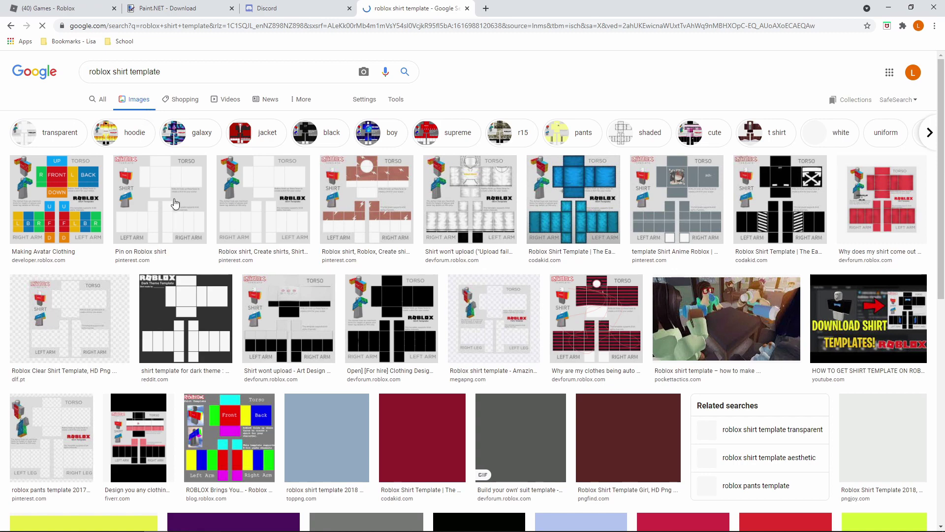
click(170, 207)
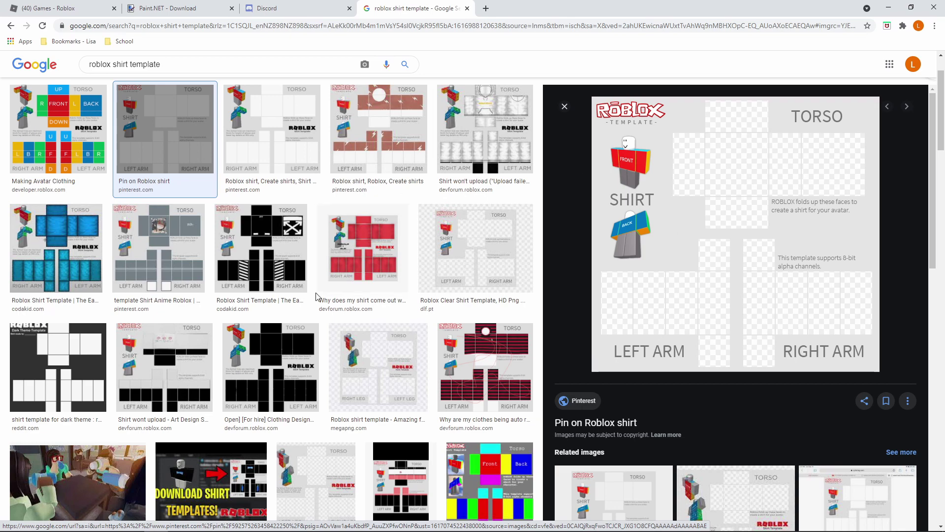
- Compare several shirt template previews, returning to the Pin on Roblox shirt template
scroll(408, 360, up, 2)
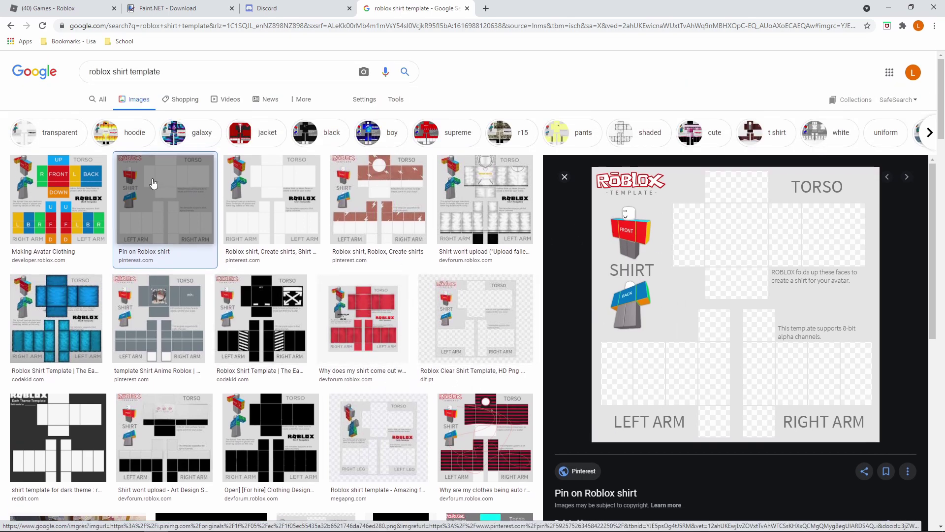
click(58, 199)
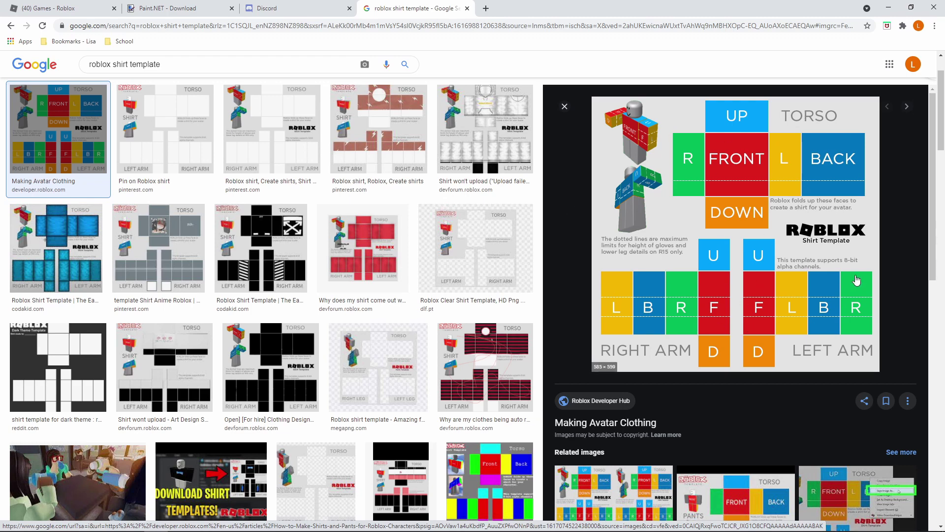
click(271, 117)
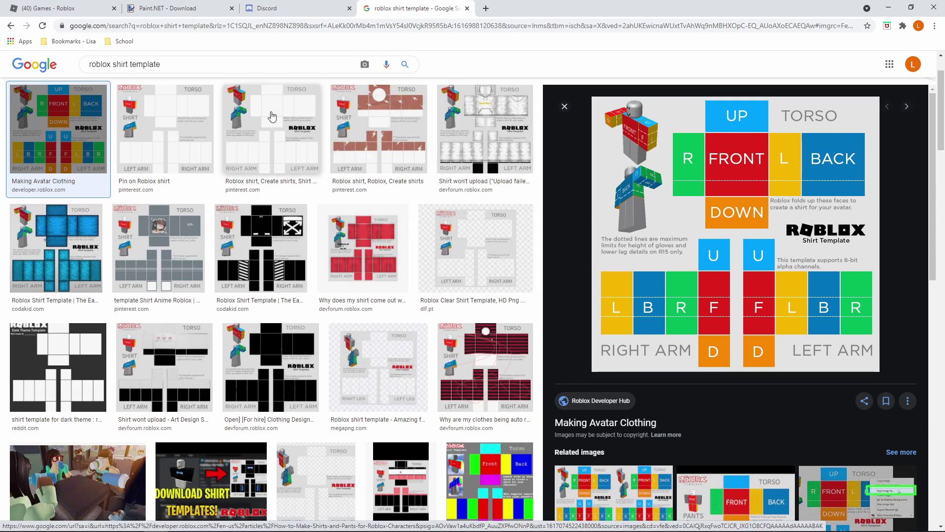
click(165, 146)
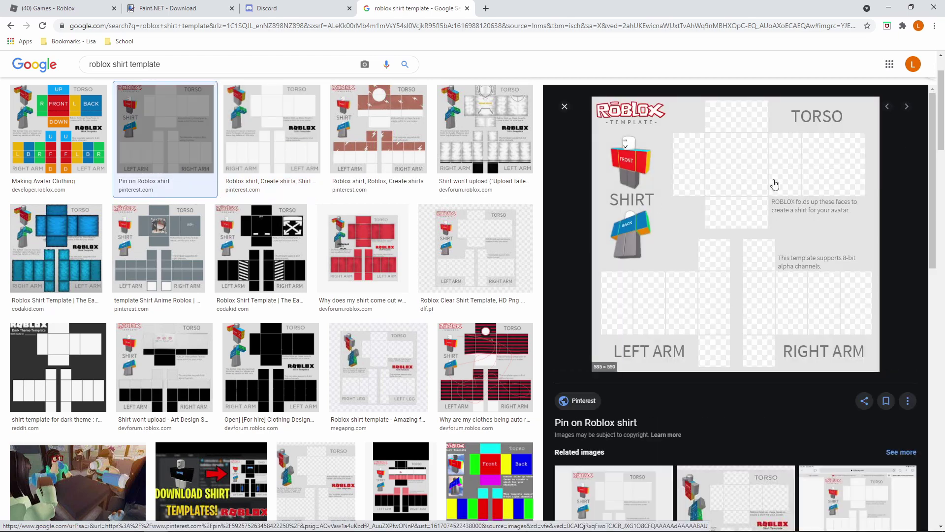
- Copy the Pinterest template image and paste it onto the 585×559 paint.net canvas
right_click(722, 197)
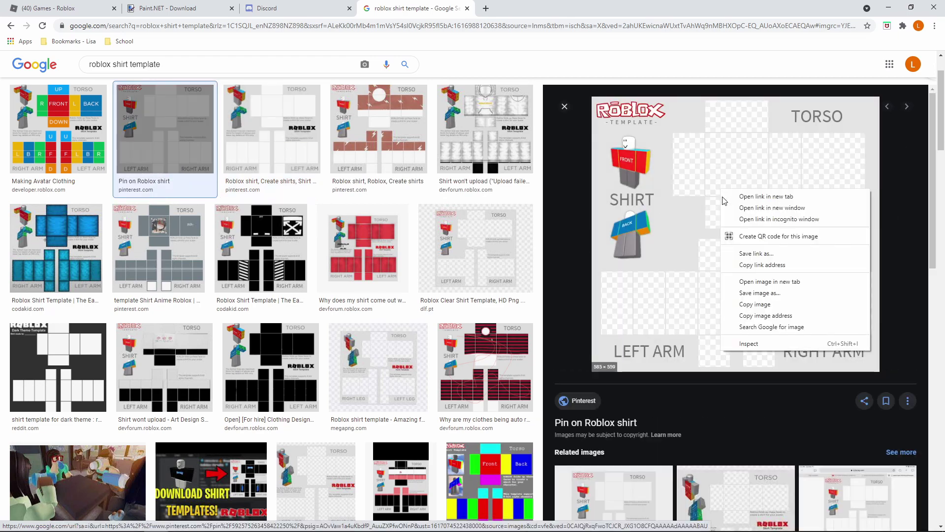
click(749, 306)
key(alt+Tab)
key(ctrl+v)
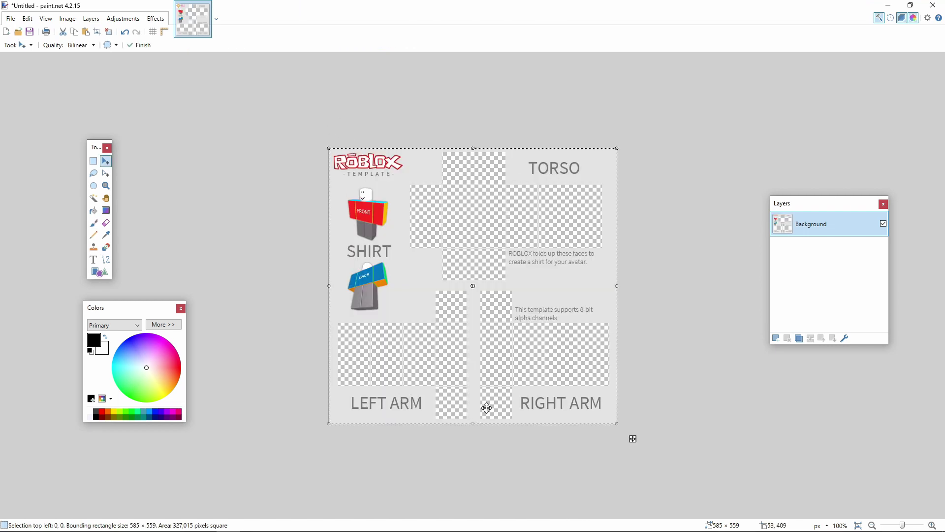
- Add a new Layer 2 below the Background layer, then return to the Chrome results
drag(831, 206, 737, 203)
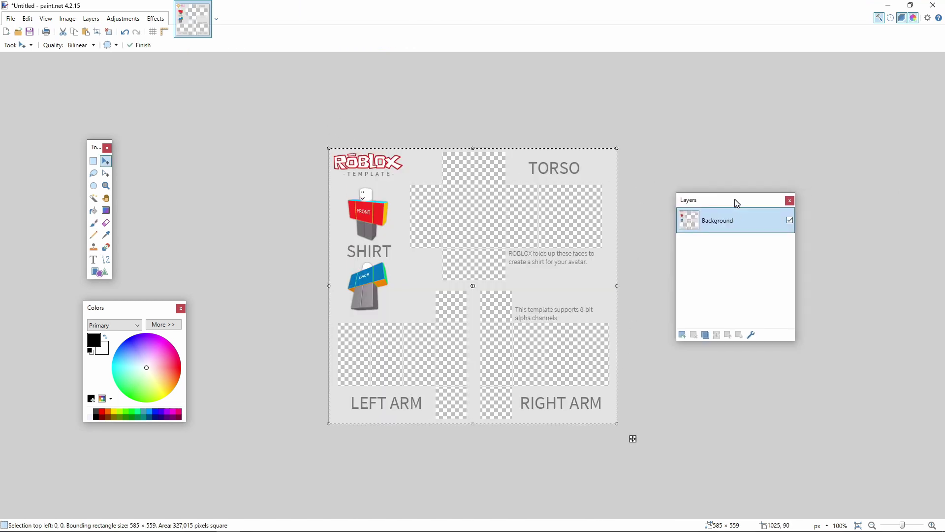
click(682, 334)
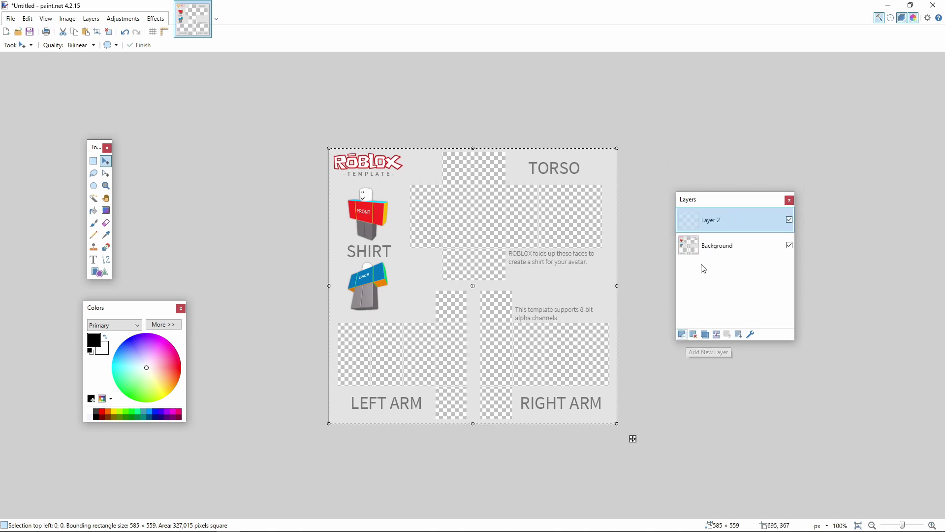
drag(725, 219, 727, 262)
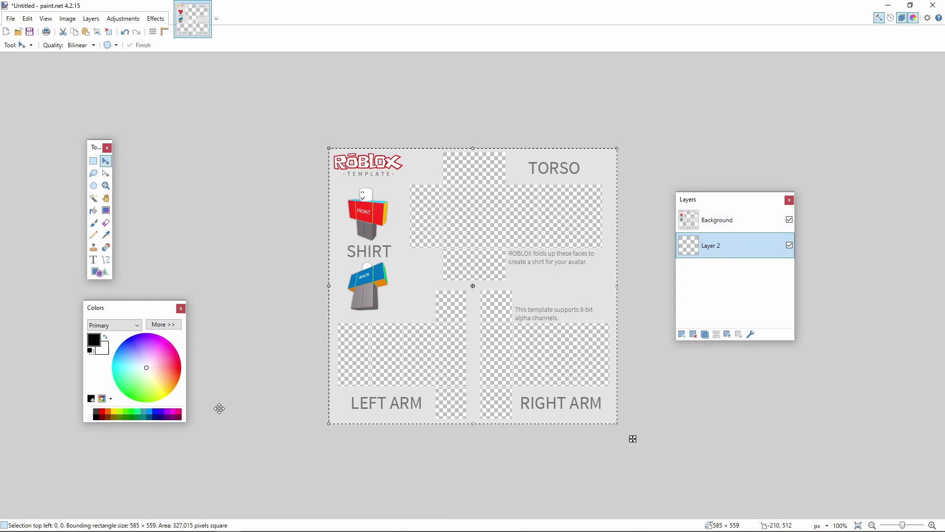
click(173, 523)
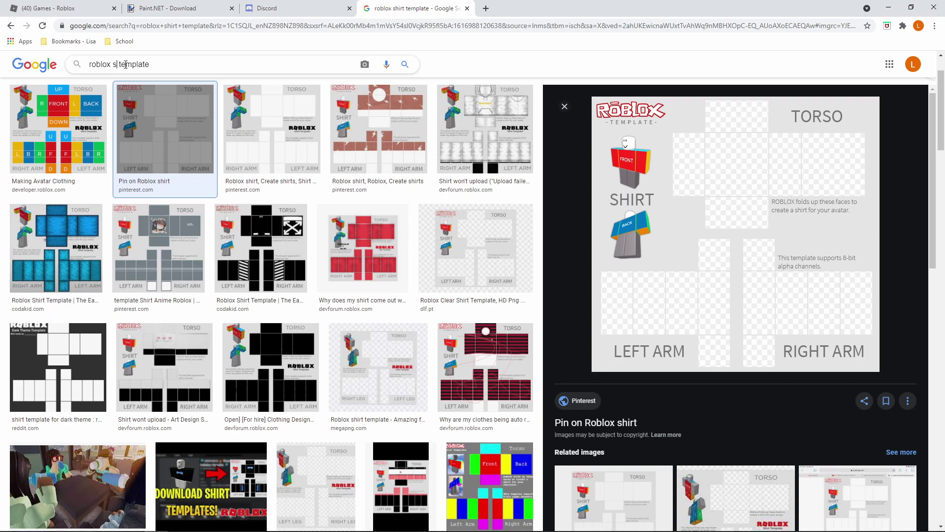
- Search Google Images for 'roblox shading template' and bring up the roblox shaded shirt template's image options
text(shading)
key(Return)
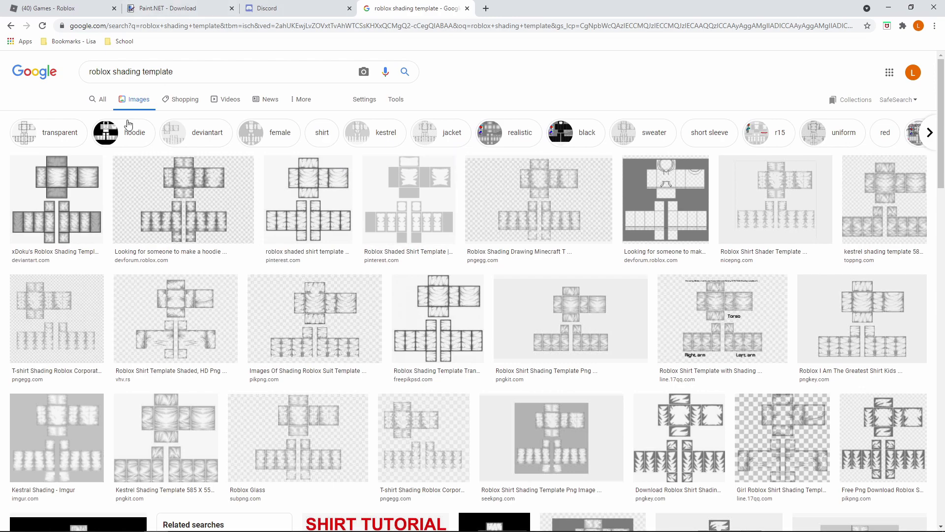
drag(79, 71, 423, 71)
click(27, 92)
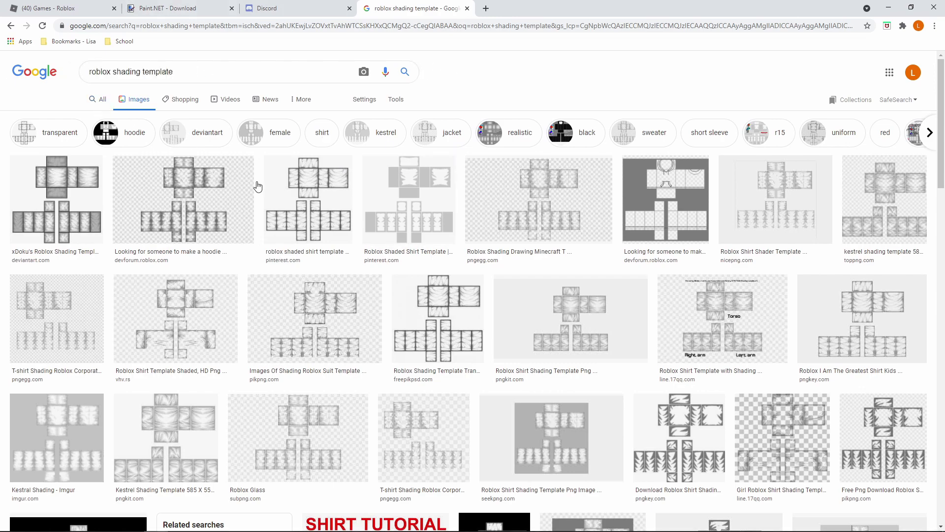
click(299, 194)
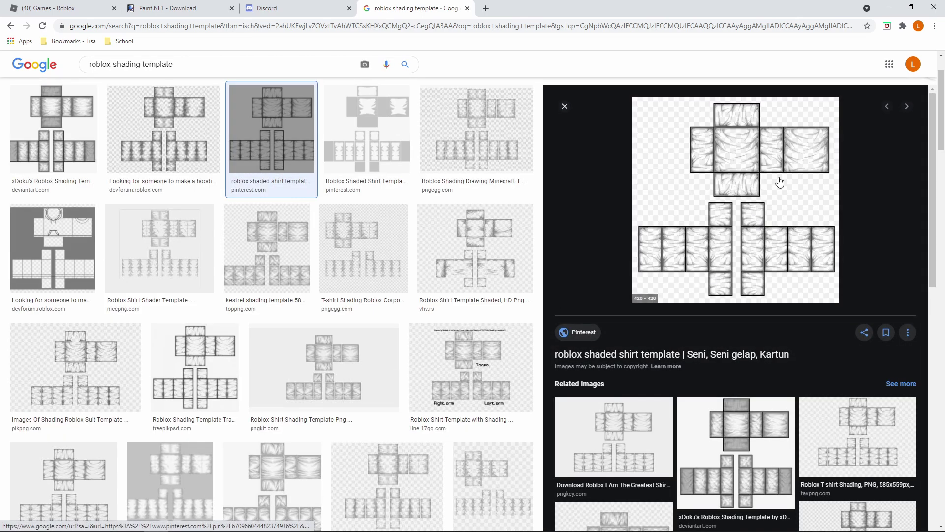
right_click(752, 168)
- Paste the shaded template onto Layer 2 and stretch it to about 587 × 588 over the shirt
click(797, 271)
key(alt+Tab)
key(ctrl+v)
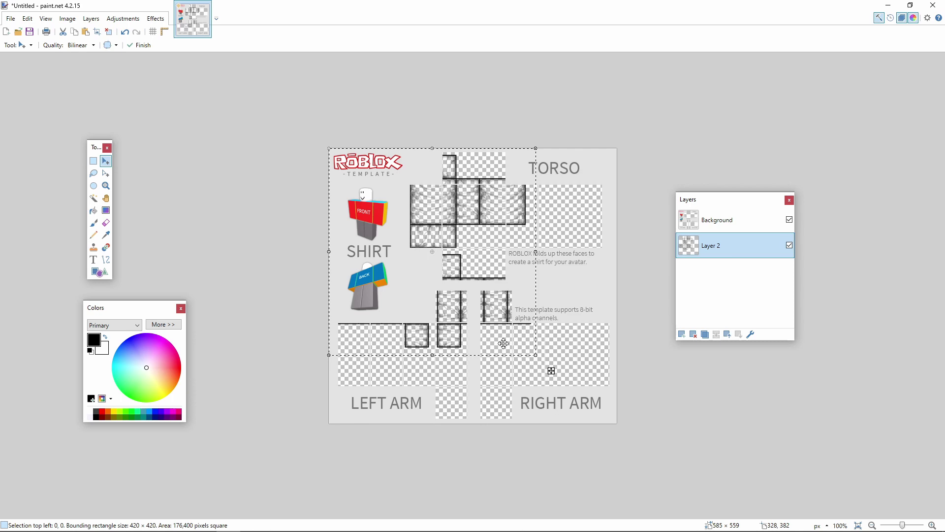
drag(537, 356, 619, 430)
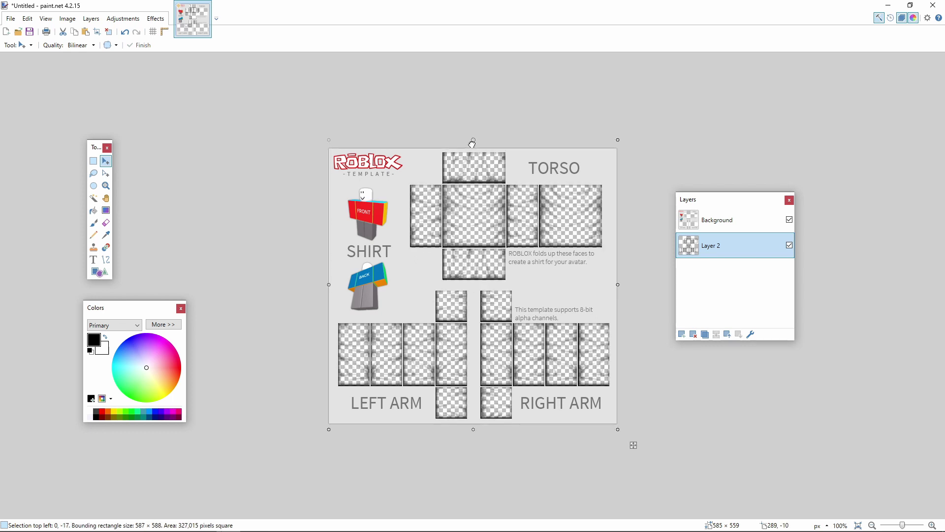